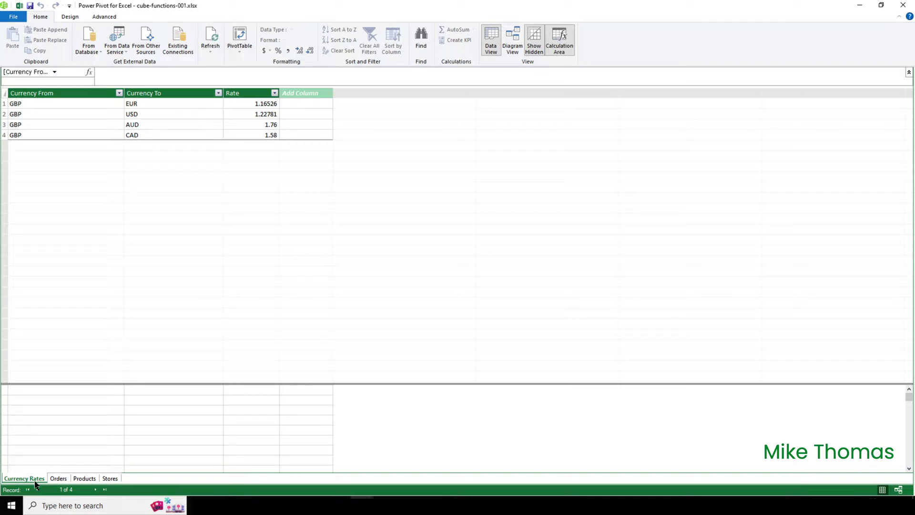
Show the Orders table's data in the Power Pivot window.
left_click(61, 480)
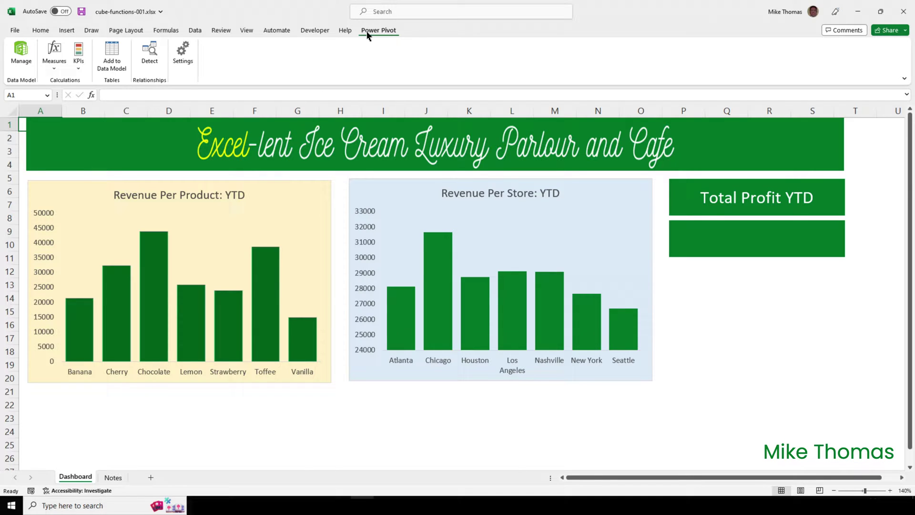
Create a new measure on the Orders table named Total Profit.
left_click(55, 69)
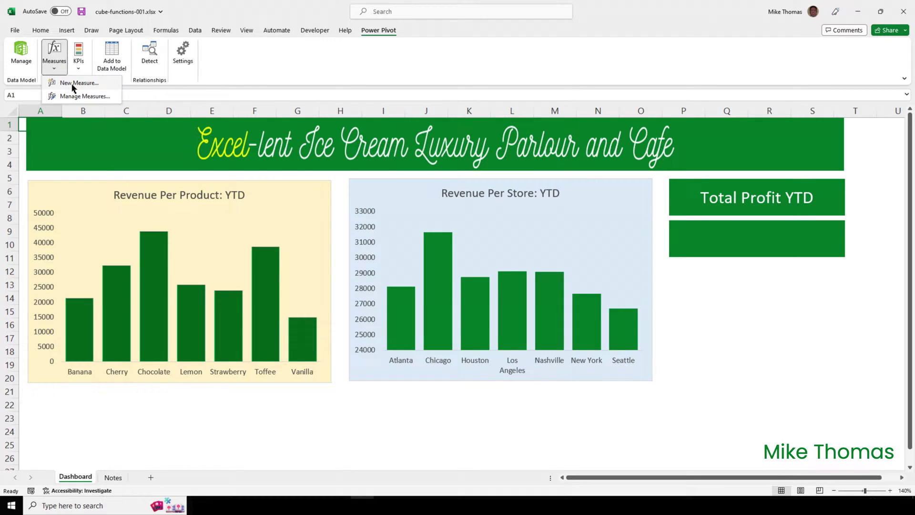
left_click(73, 84)
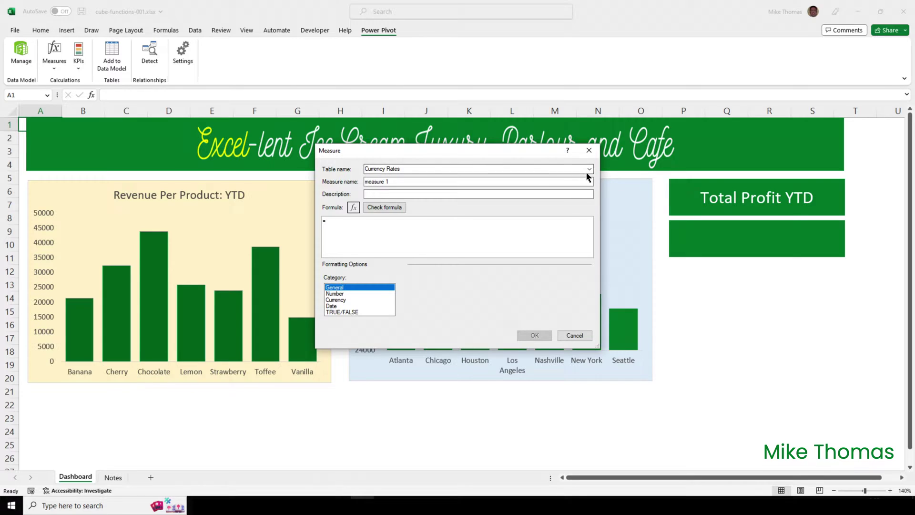
left_click(589, 170)
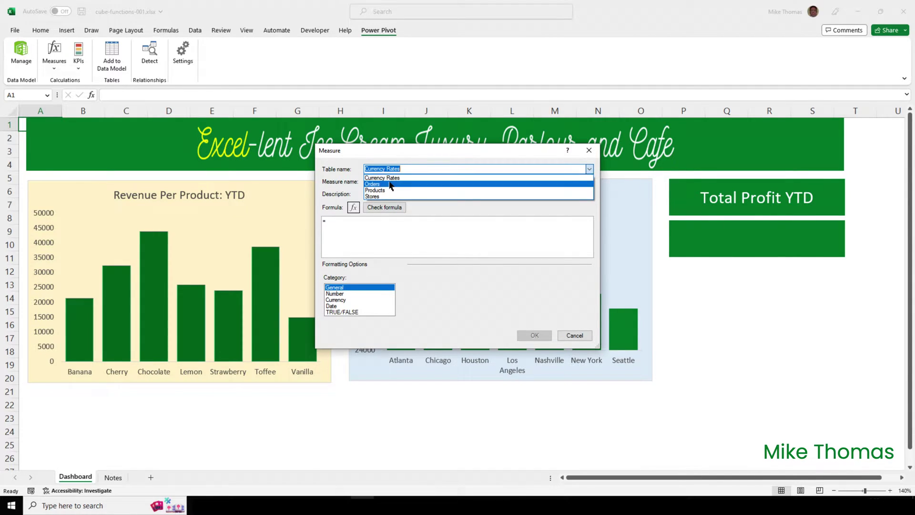
left_click(390, 184)
left_click_drag(394, 181, 348, 186)
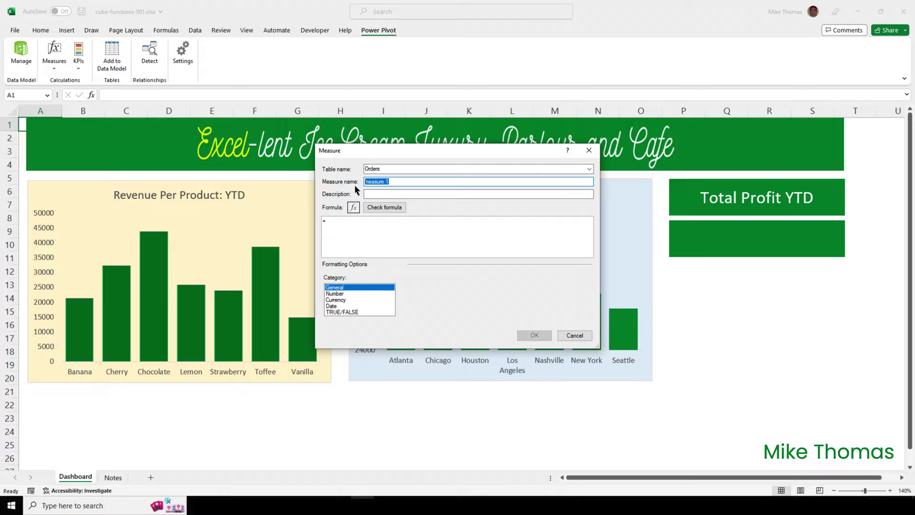
type("Total Profit")
Start the measure formula with =SUM(Orders[Total Revenue].
left_click(344, 223)
scroll(344, 222, "up", 3)
scroll(346, 226, "down", 3)
scroll(349, 231, "up", 1)
type("SUM")
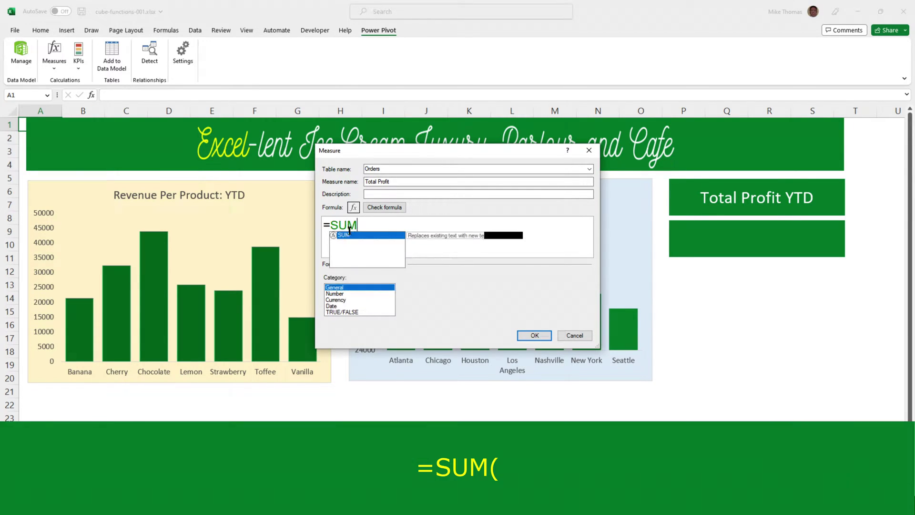
type("(")
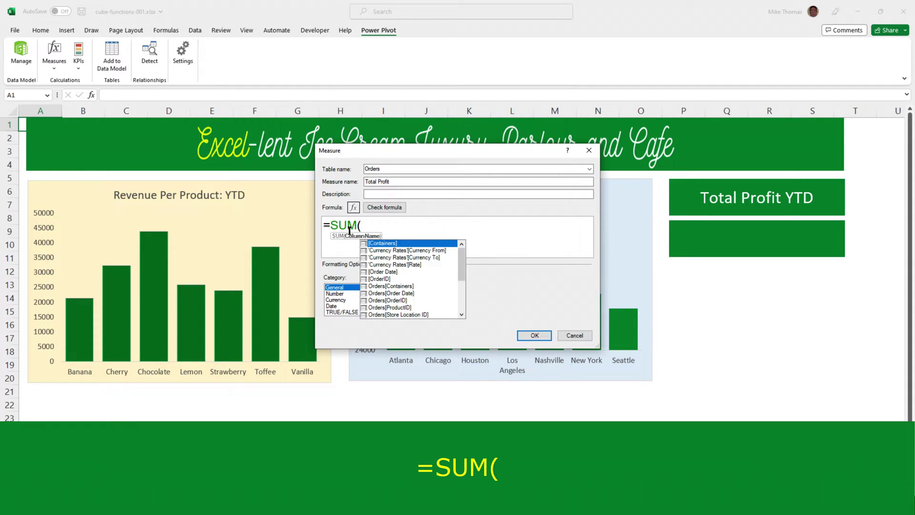
left_click_drag(463, 262, 463, 275)
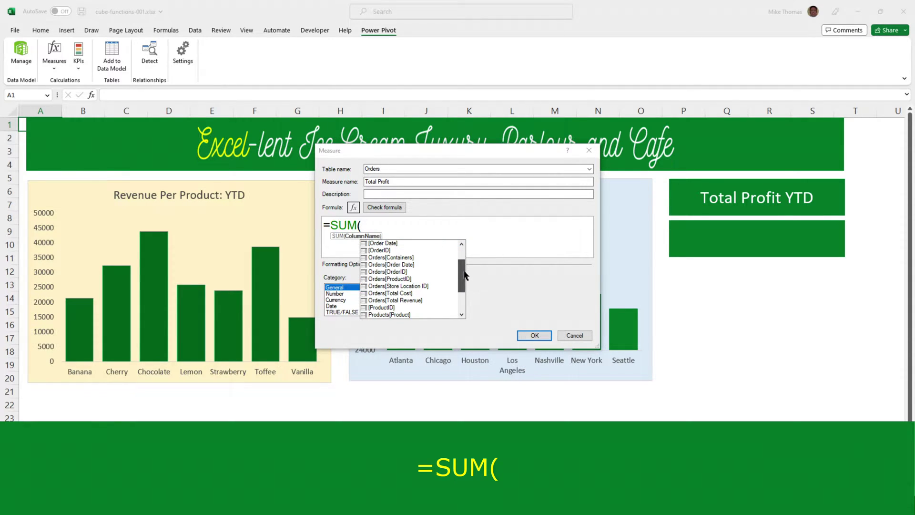
left_click(424, 301)
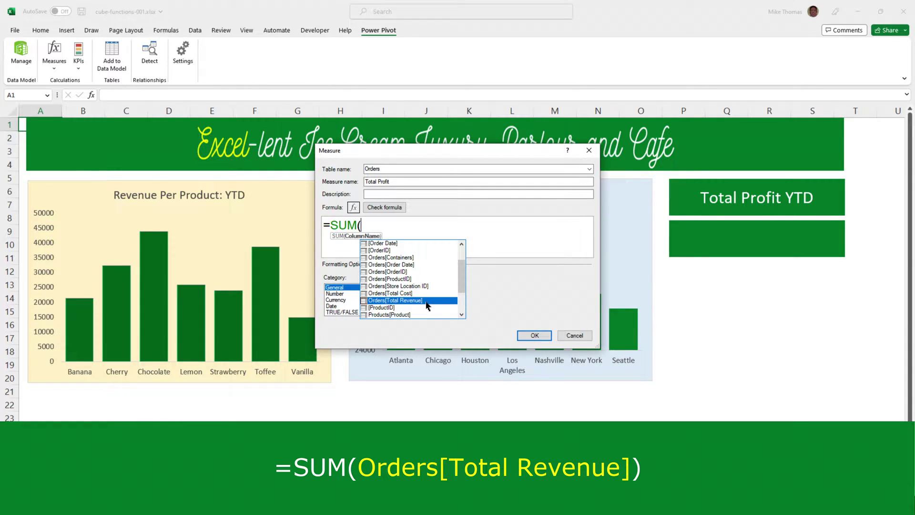
double_click(425, 301)
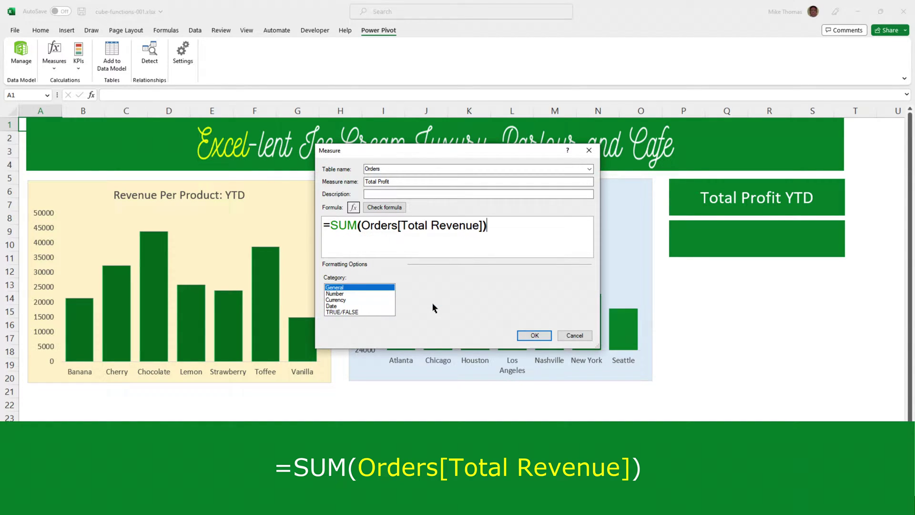
Complete the formula by subtracting SUM(Orders[Total Cost]).
type(")")
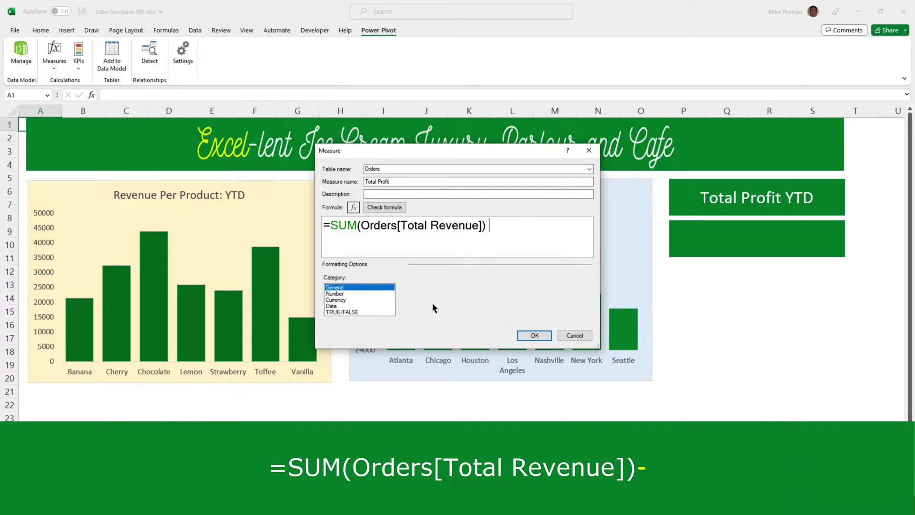
type(" - SUM(")
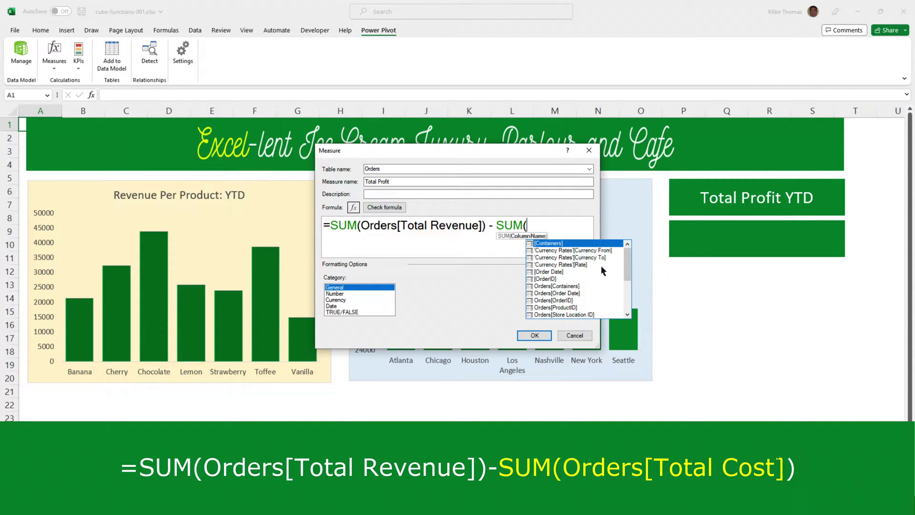
left_click(631, 265)
left_click_drag(632, 268, 632, 284)
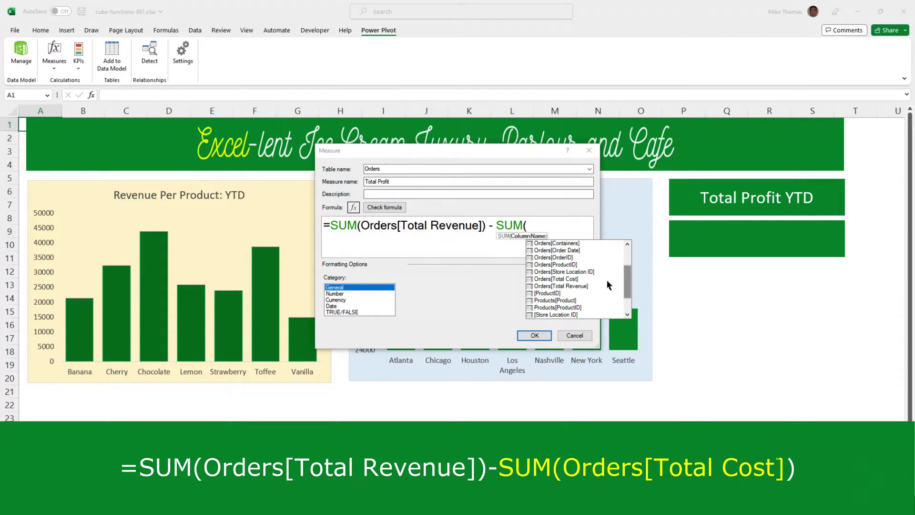
double_click(580, 279)
type(")")
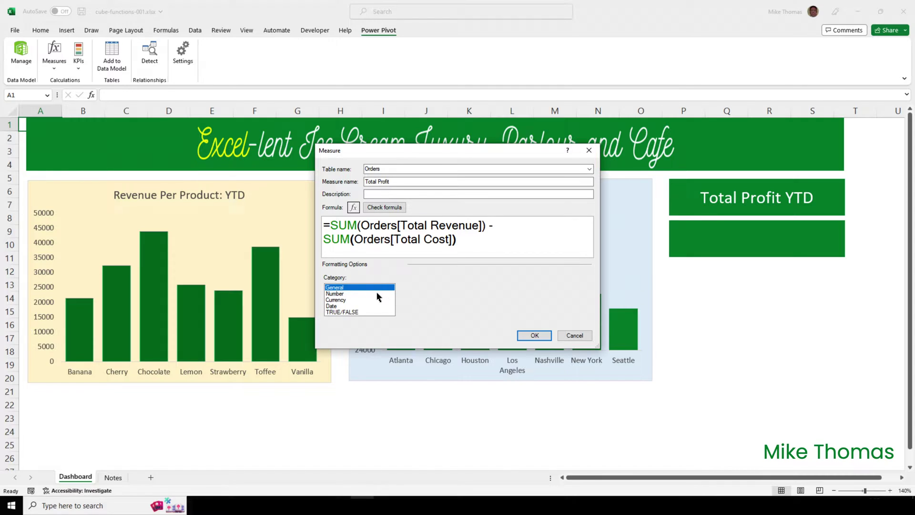
Format Total Profit as $ English (United States) currency with 0 decimals and save it.
left_click(345, 300)
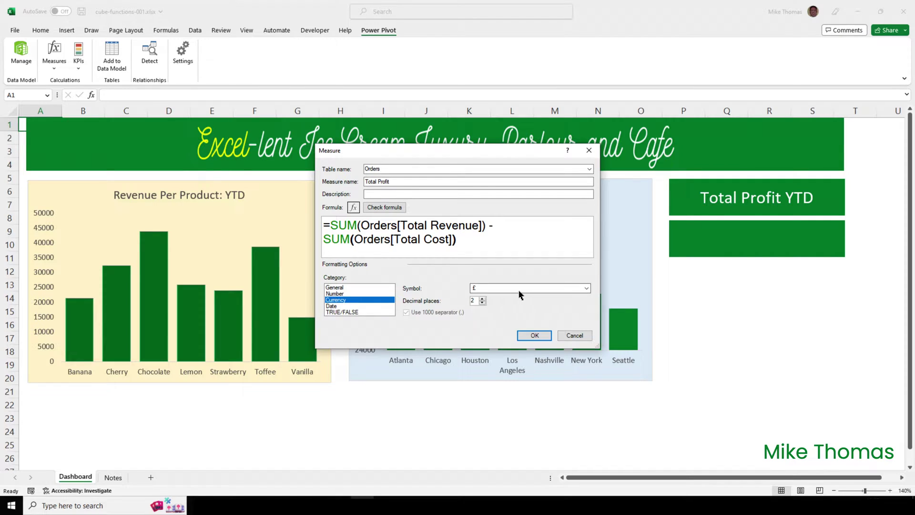
left_click(587, 289)
left_click_drag(587, 347, 587, 347)
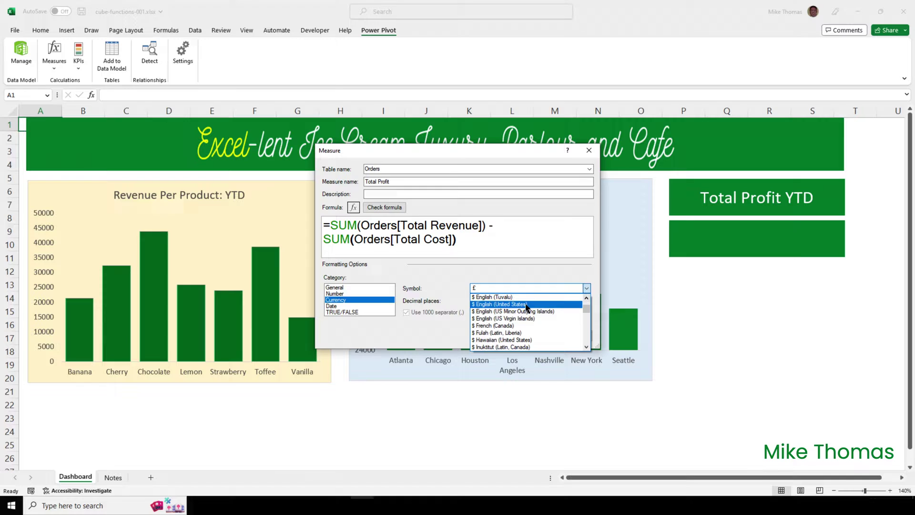
left_click(529, 308)
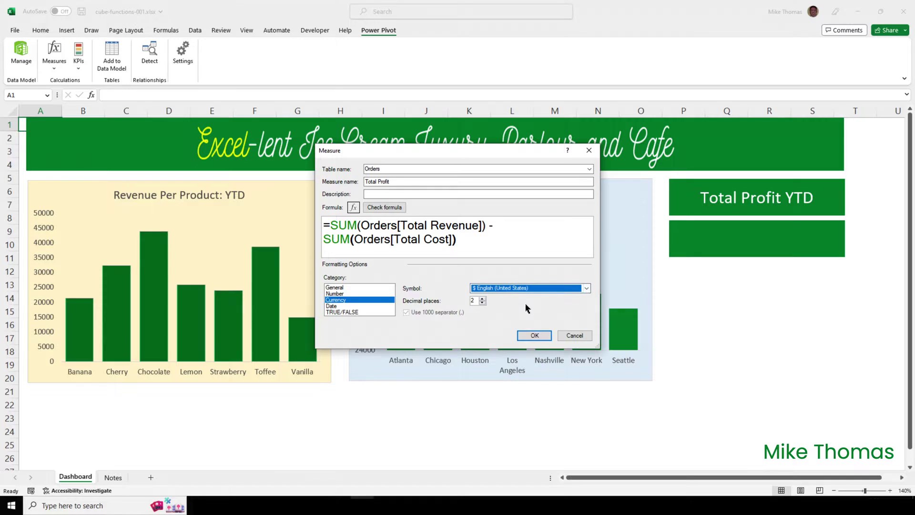
left_click(482, 302)
left_click(483, 302)
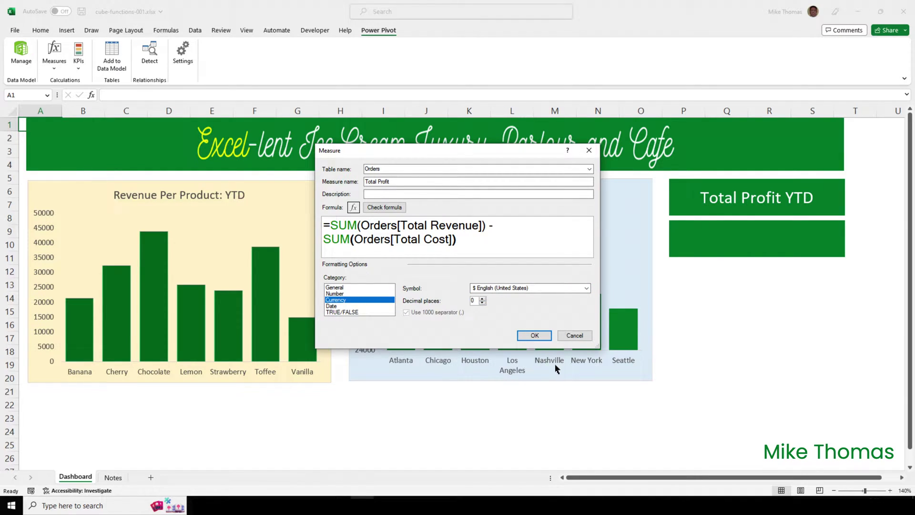
left_click(536, 336)
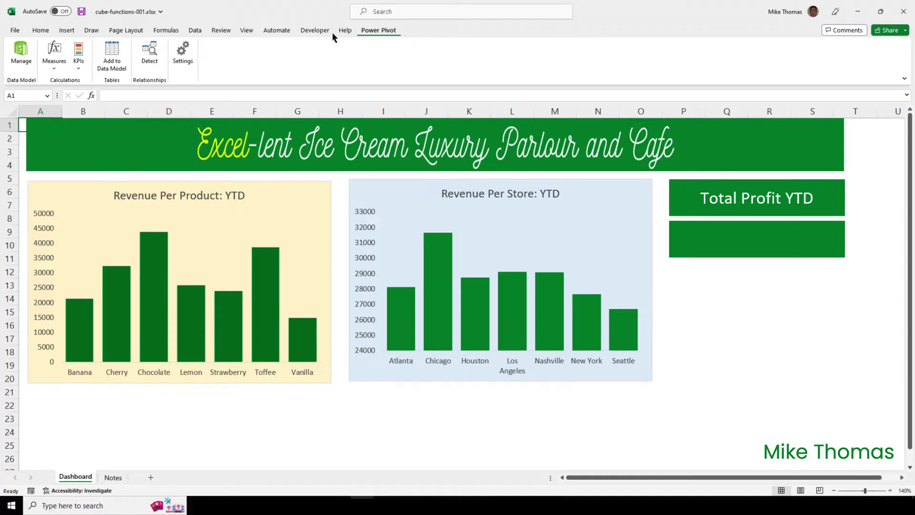
Confirm the Orders calculation area shows Total Profit $96,356, then close Power Pivot.
left_click(57, 61)
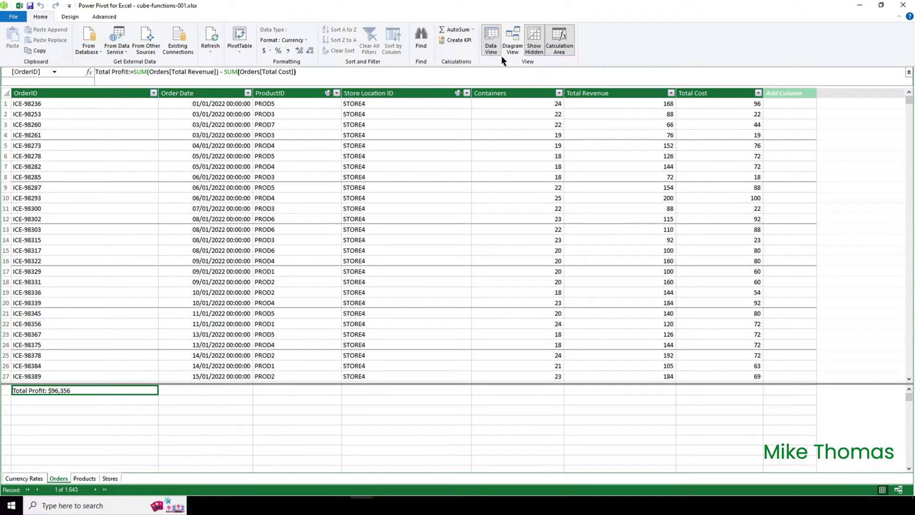
left_click(565, 50)
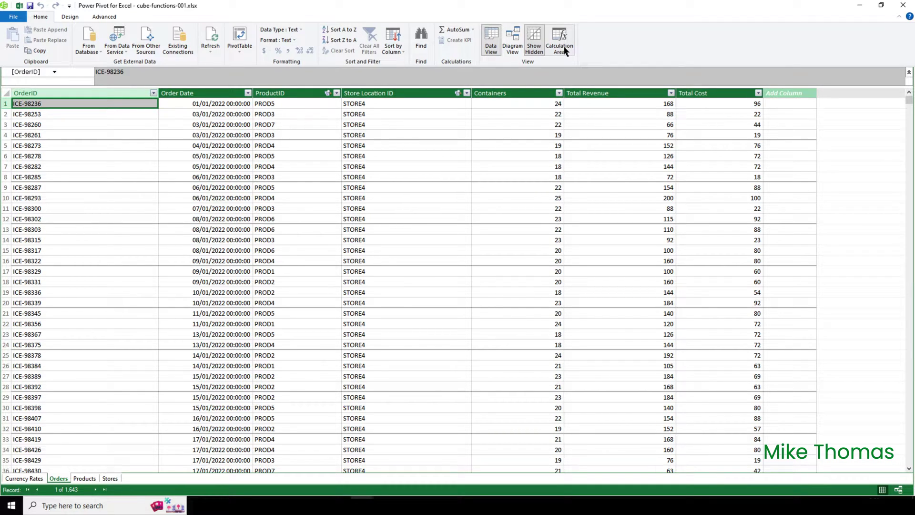
left_click(565, 50)
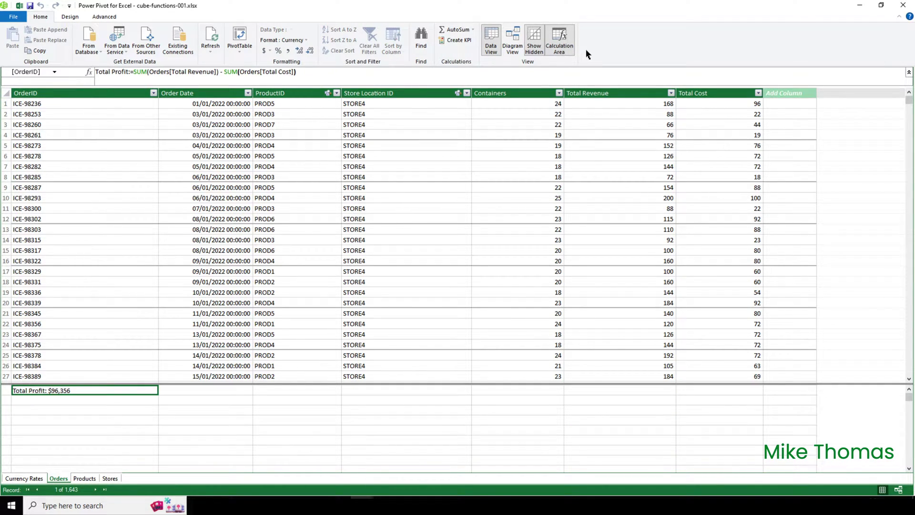
left_click(903, 5)
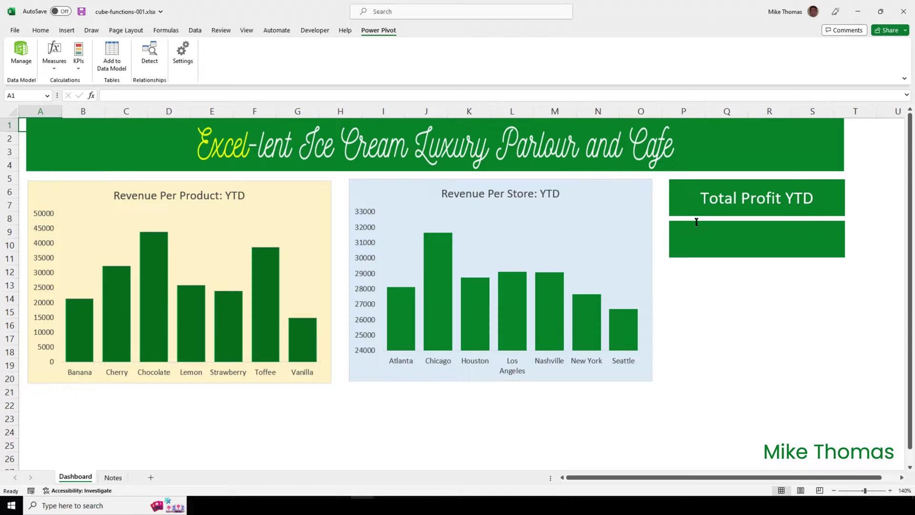
In Notes!A1, start a CUBEVALUE formula using the ThisWorkbookDataModel connection.
left_click(112, 478)
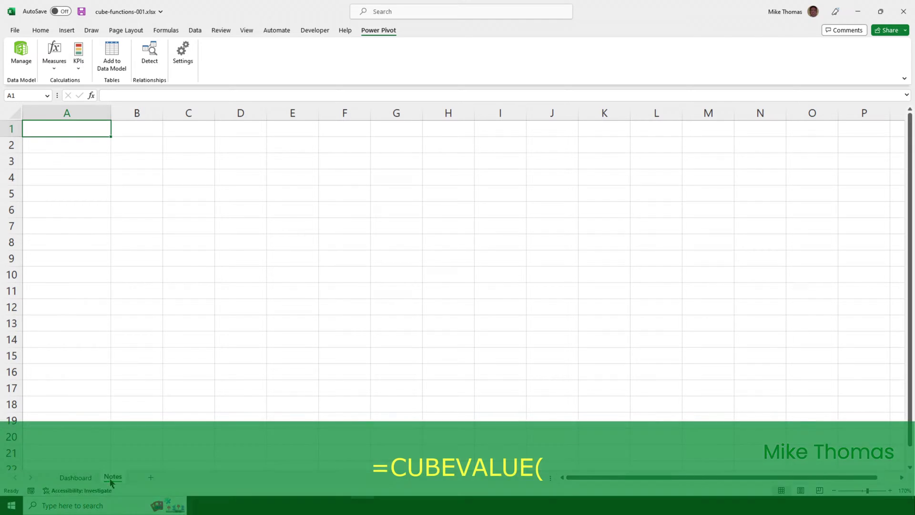
type("=cub")
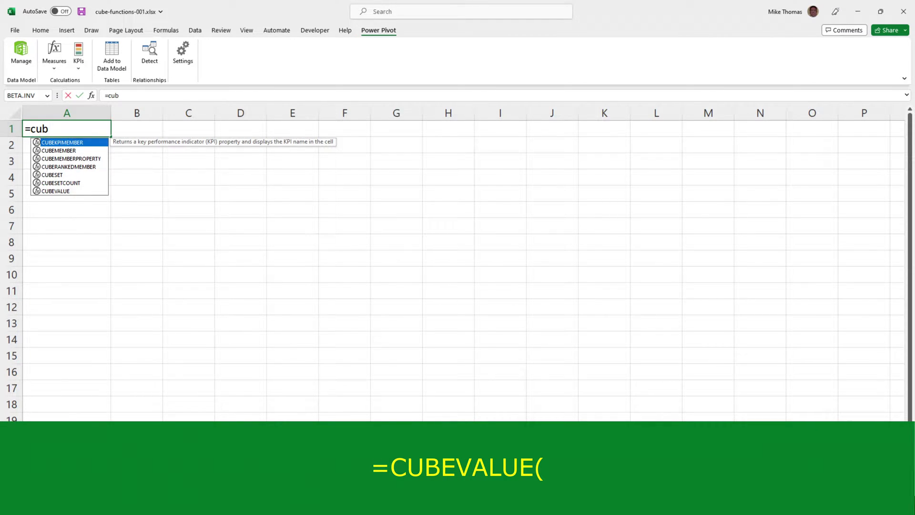
key("Down")
key("Down")
key("Down")
key("Down")
key("Down")
key("Down")
key("Tab")
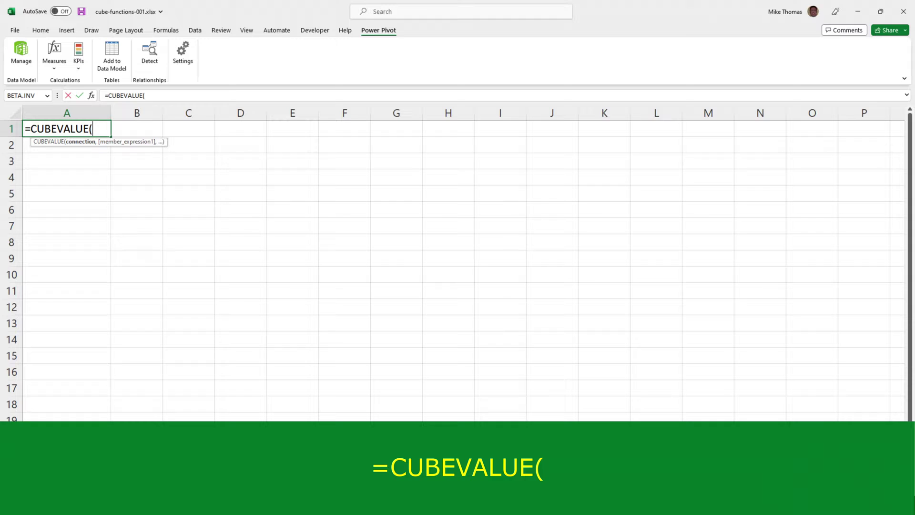
type("\"")
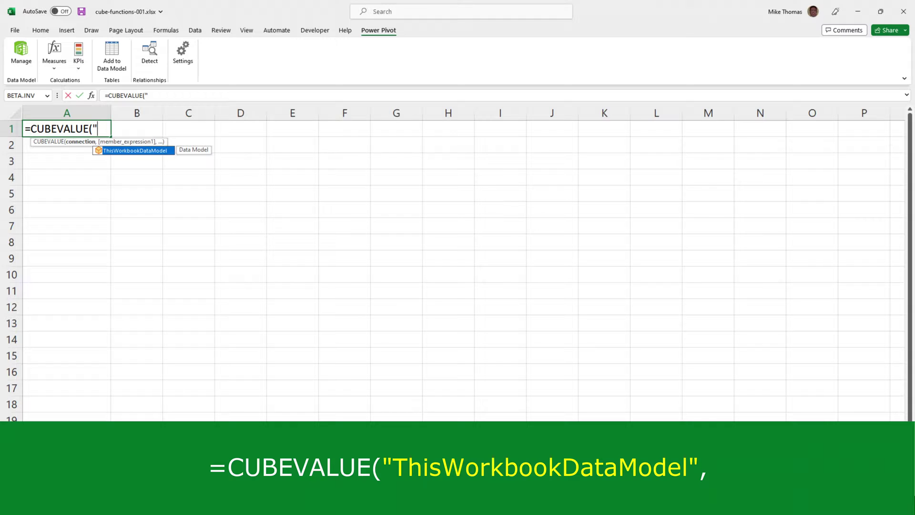
key("Tab")
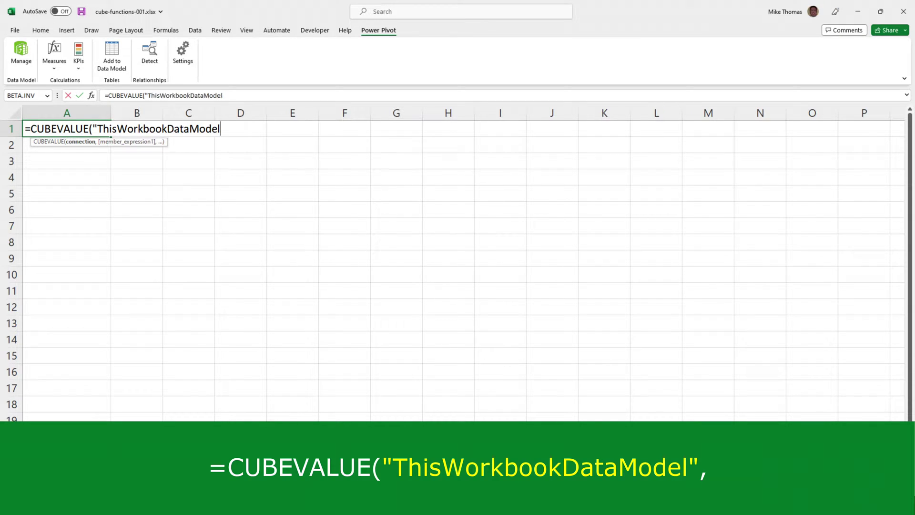
type("\",")
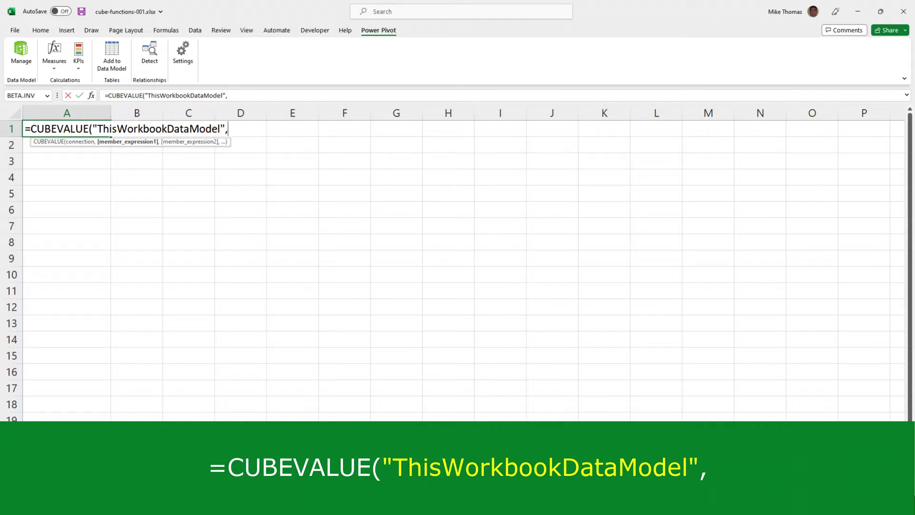
Add [Measures].[Total Profit] and commit the formula, returning $96,356.
type("\"")
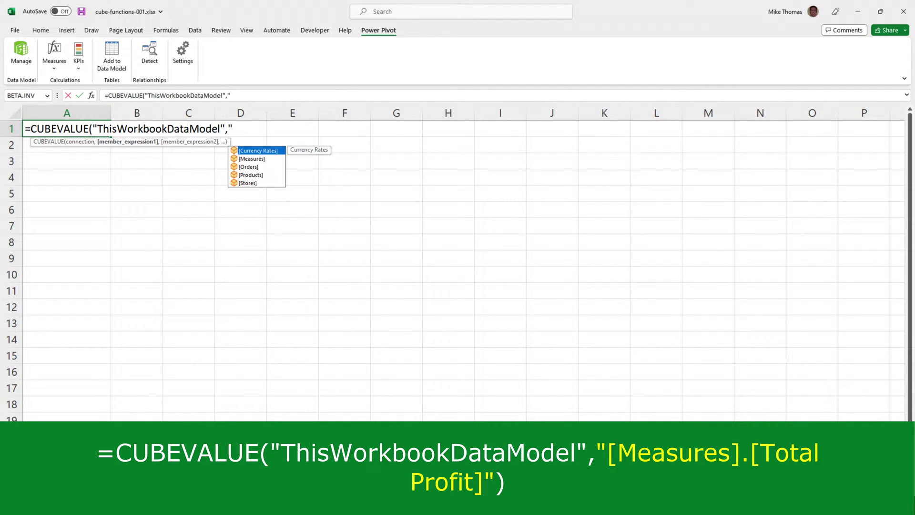
key("Down")
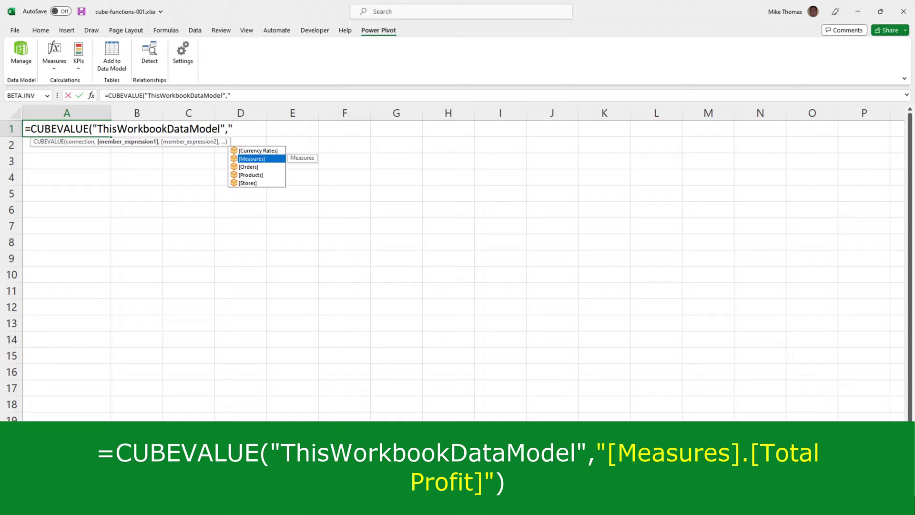
key("Tab")
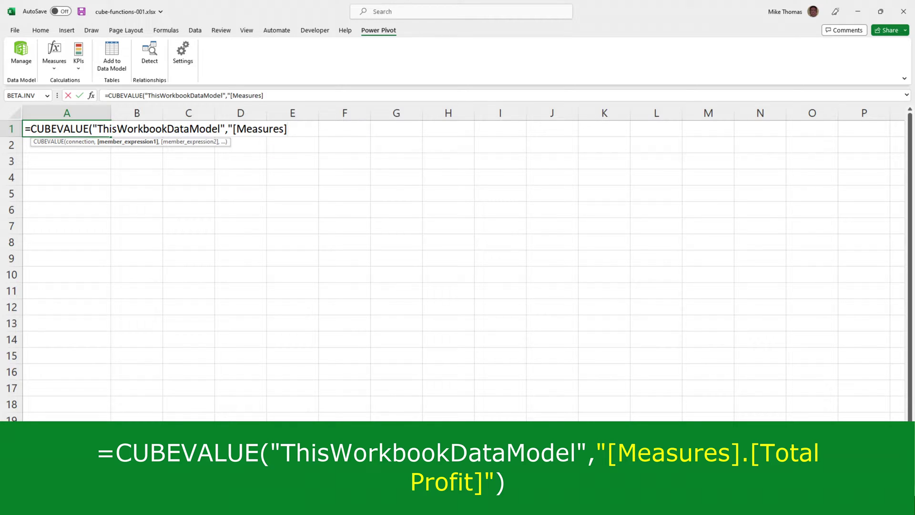
type(".")
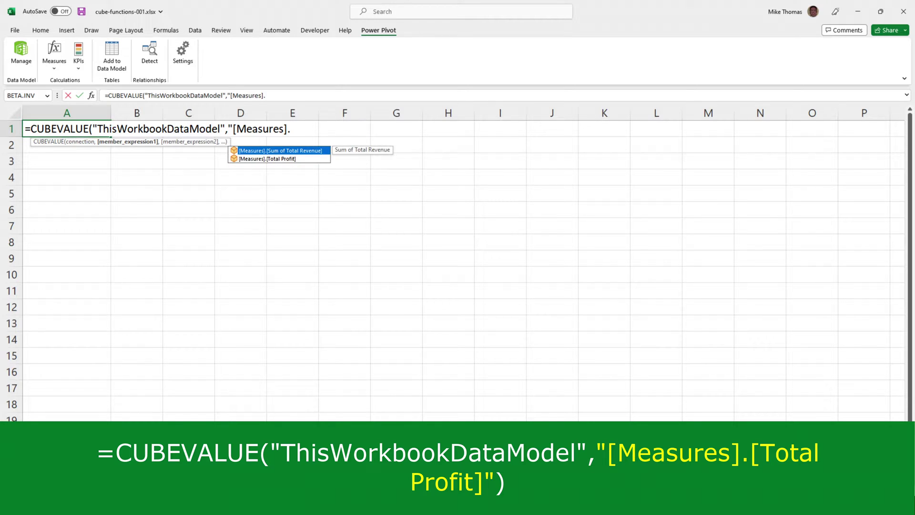
key("Down")
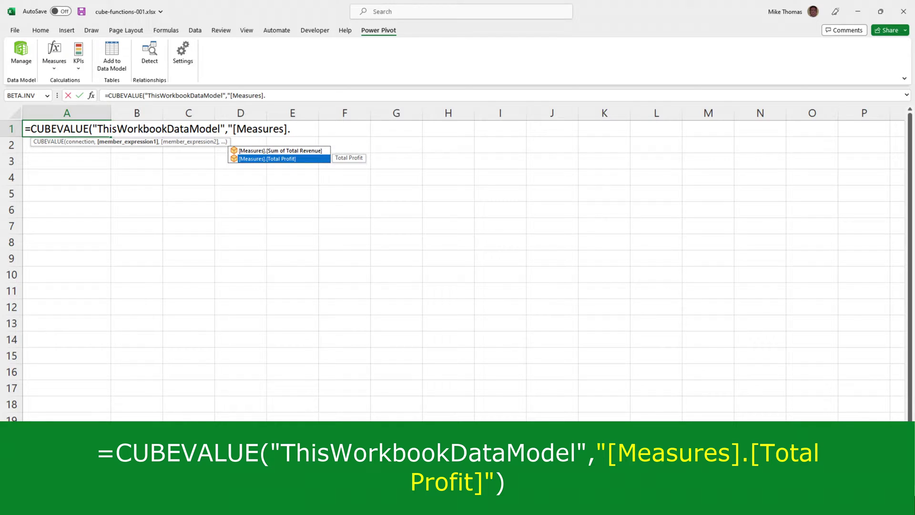
key("Tab")
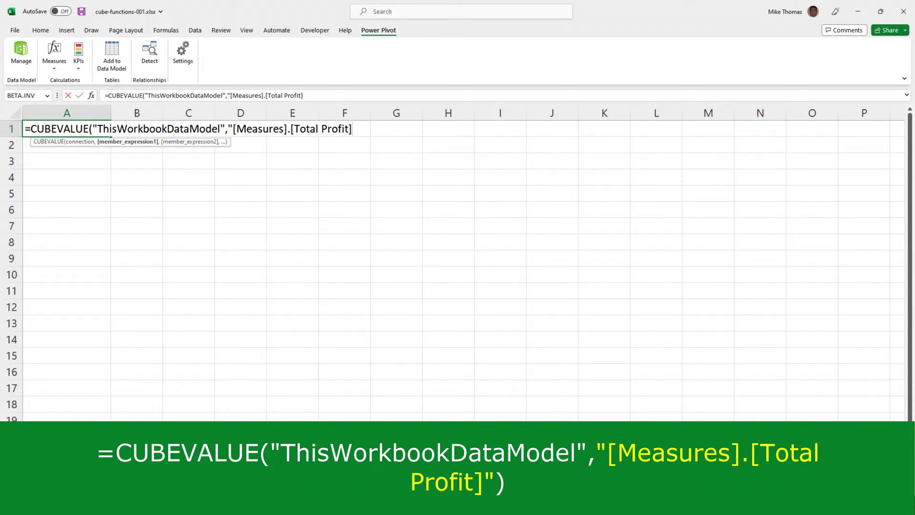
type("\")")
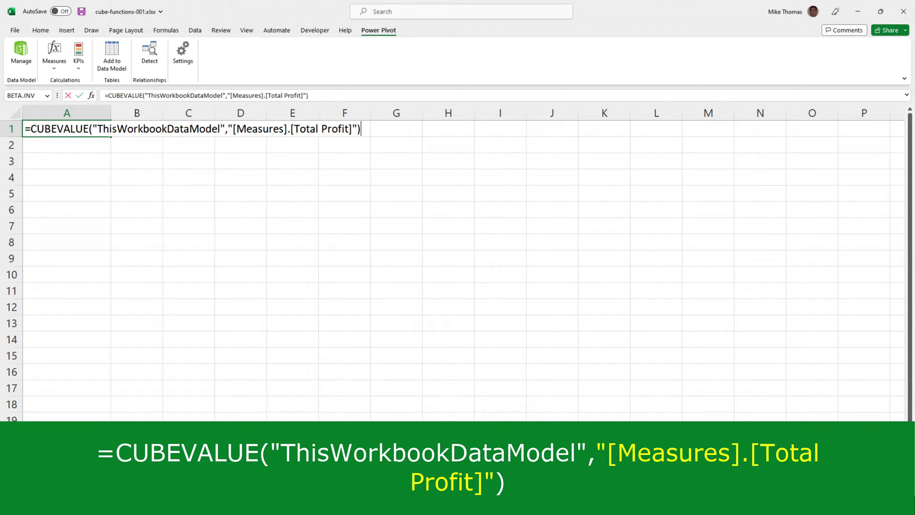
key("Return")
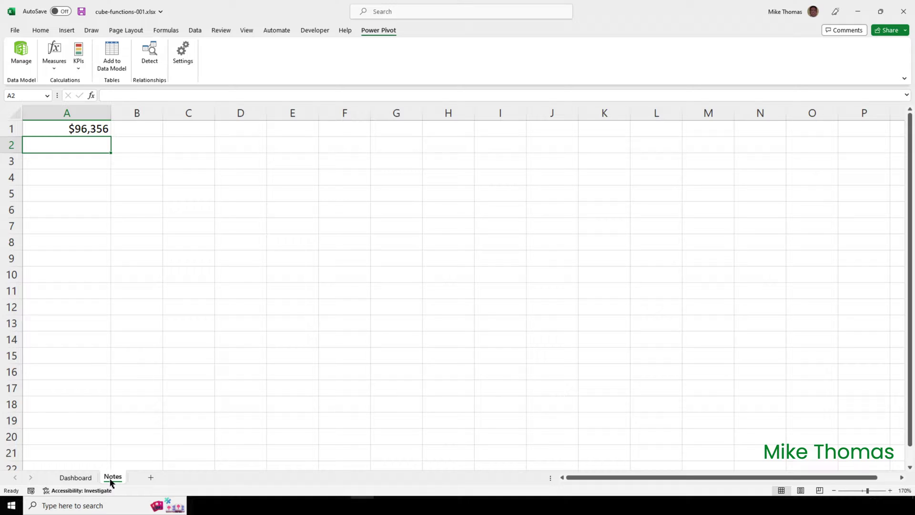
Link the Dashboard's empty Total Profit YTD box to =Notes!A1, showing 96356.
left_click(82, 478)
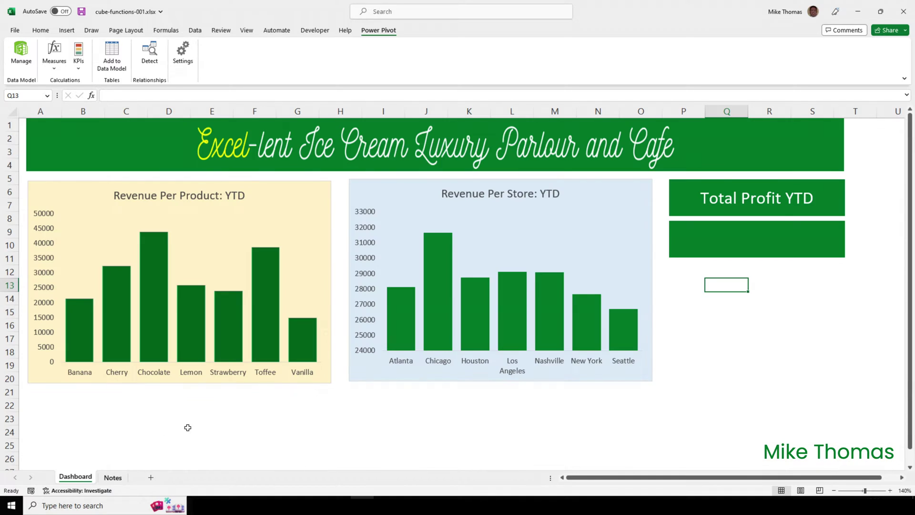
left_click(686, 246)
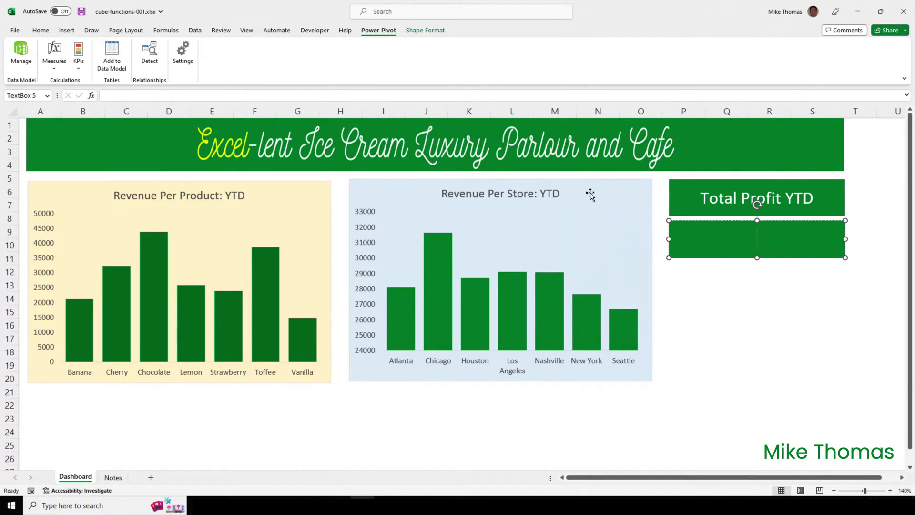
left_click(179, 96)
left_click(179, 96)
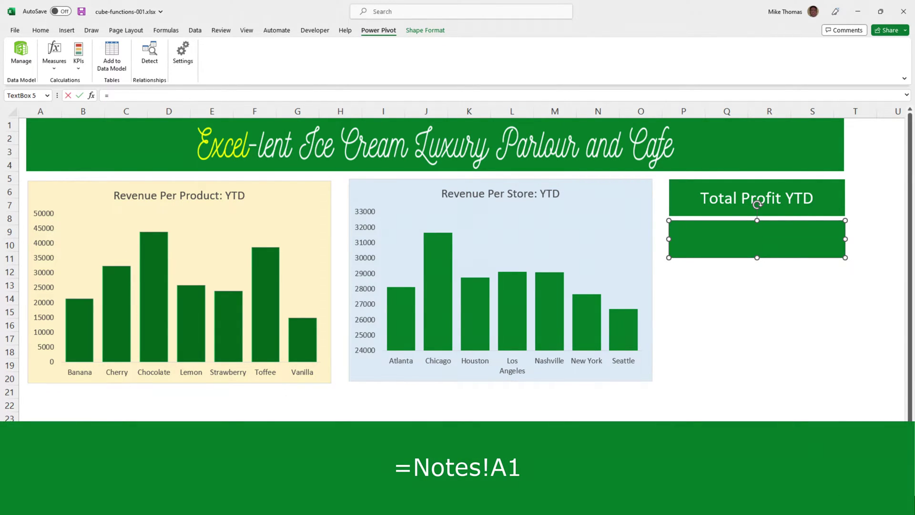
left_click(71, 496)
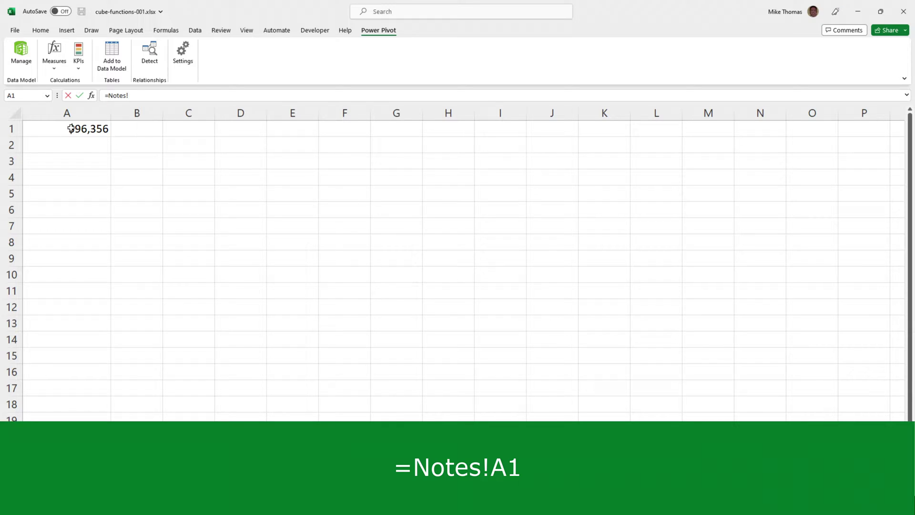
left_click(71, 129)
key("Return")
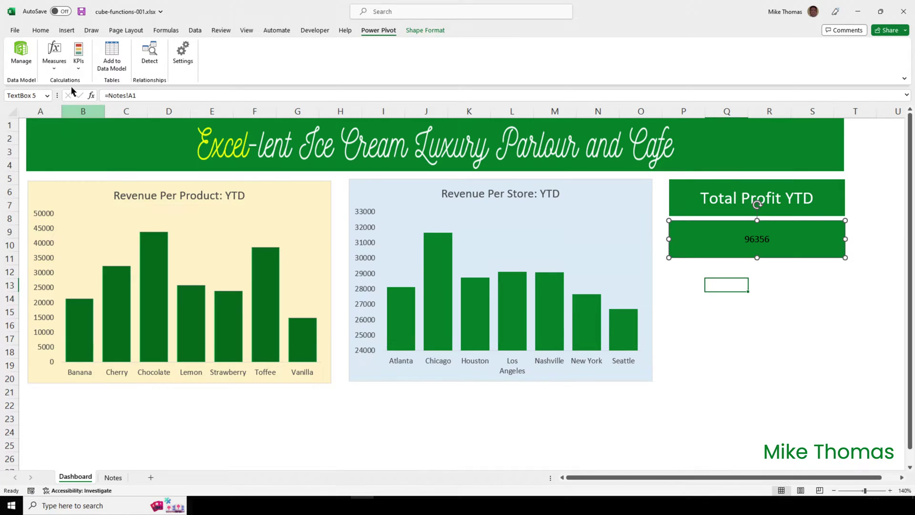
Set the profit figure's font to size 20 in white.
left_click(47, 33)
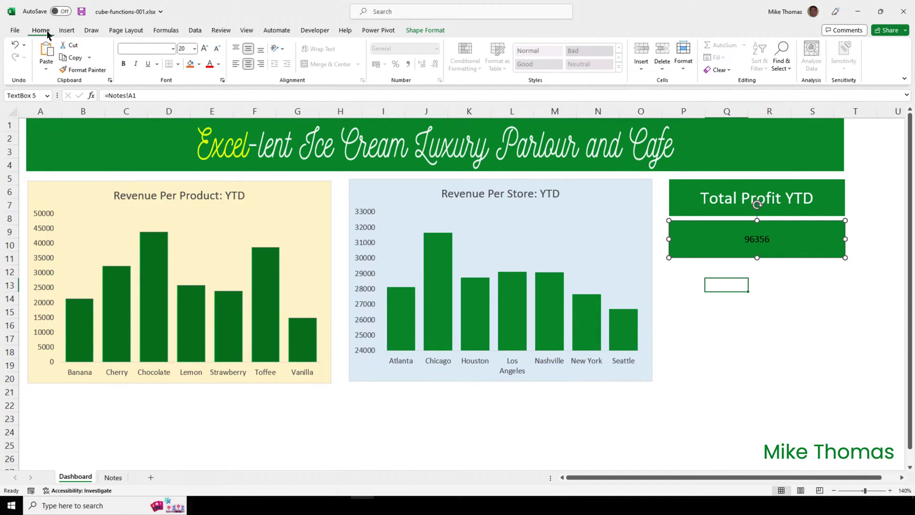
left_click(195, 49)
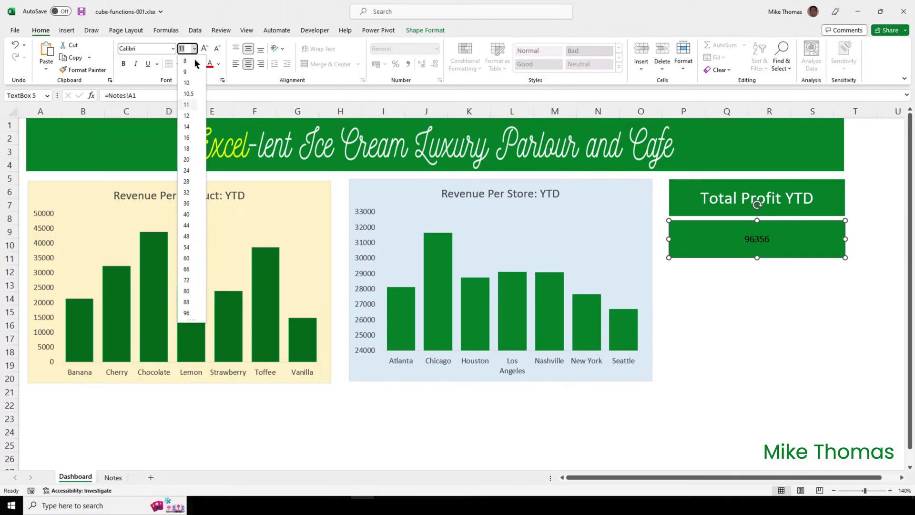
left_click(187, 164)
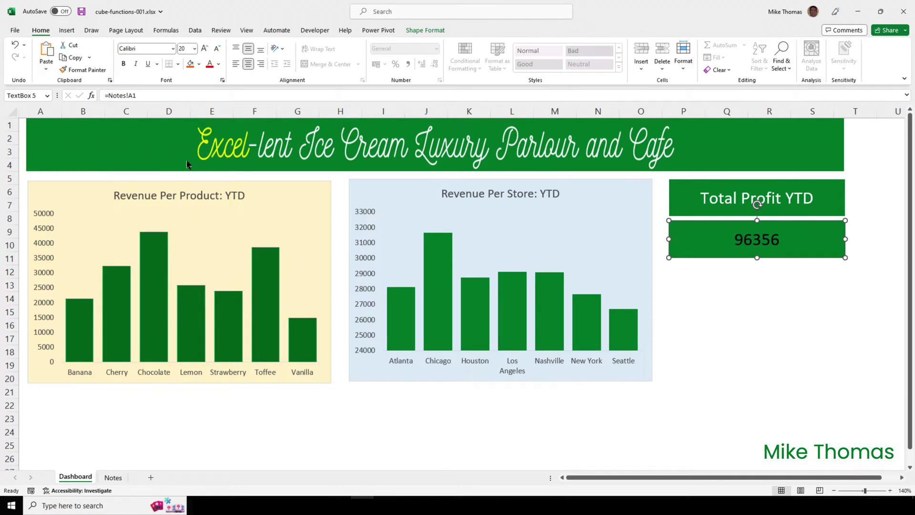
left_click(218, 67)
left_click(209, 103)
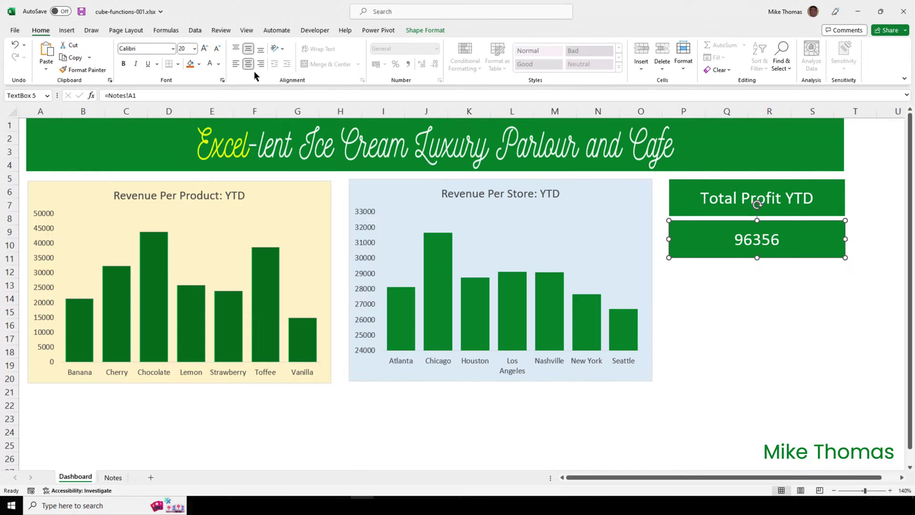
left_click(115, 478)
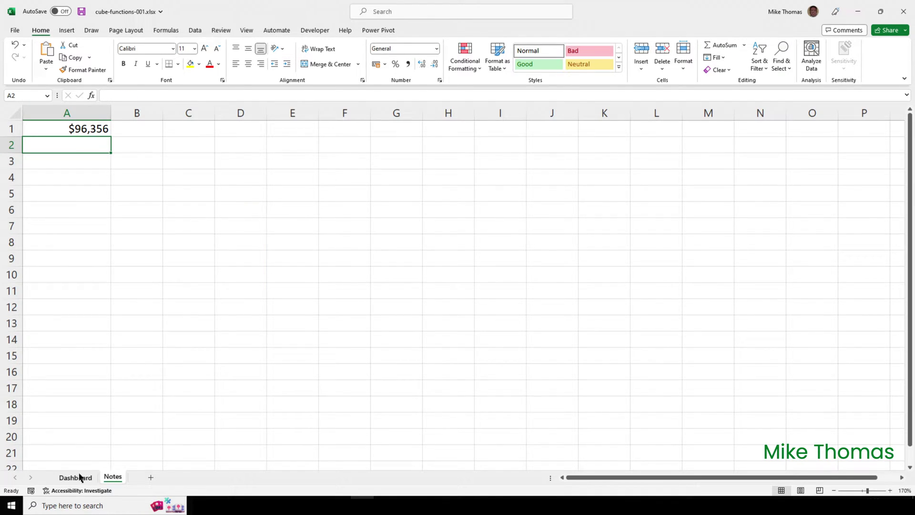
Format Notes!A1 as $ currency with 0 decimals so the Dashboard reads $96,356.
left_click(78, 476)
left_click(113, 478)
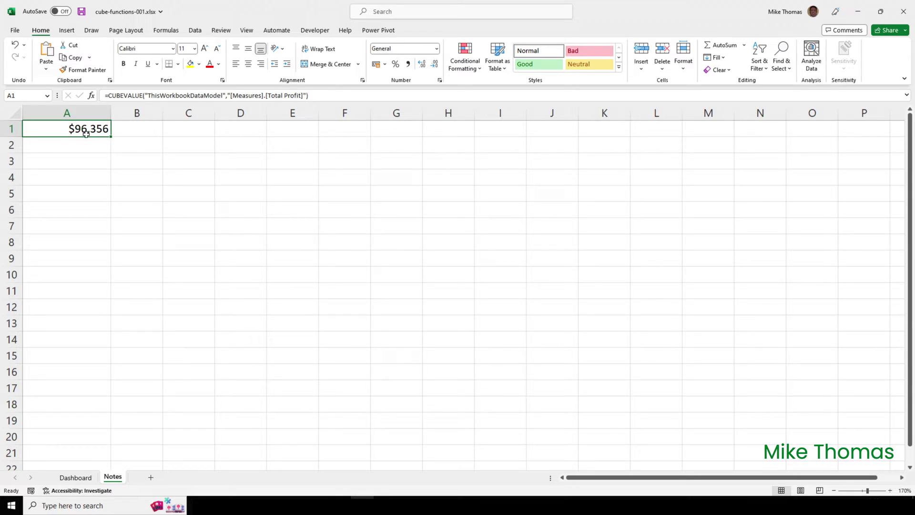
left_click(437, 49)
left_click(401, 316)
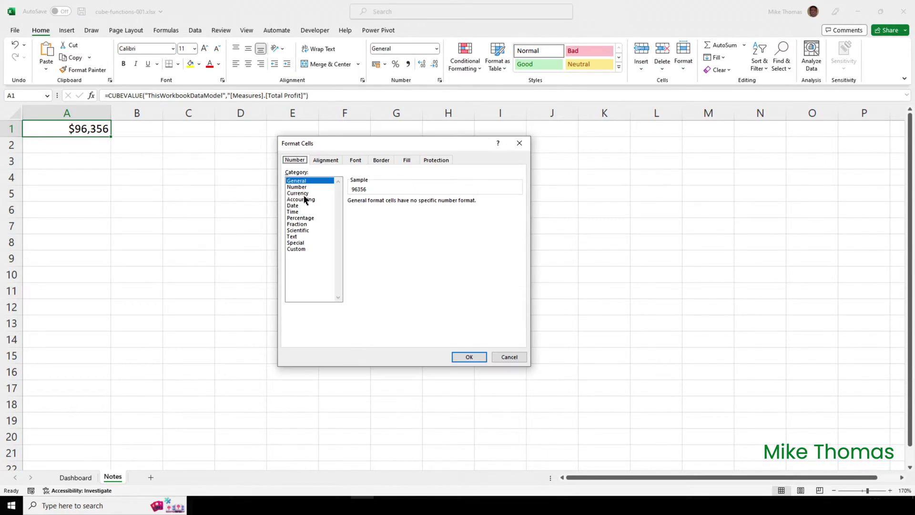
left_click(303, 193)
left_click(414, 214)
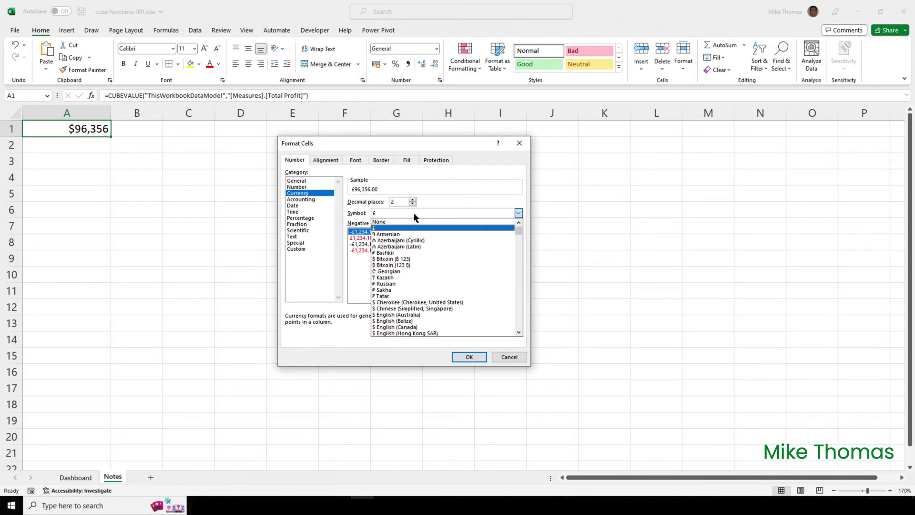
left_click(419, 302)
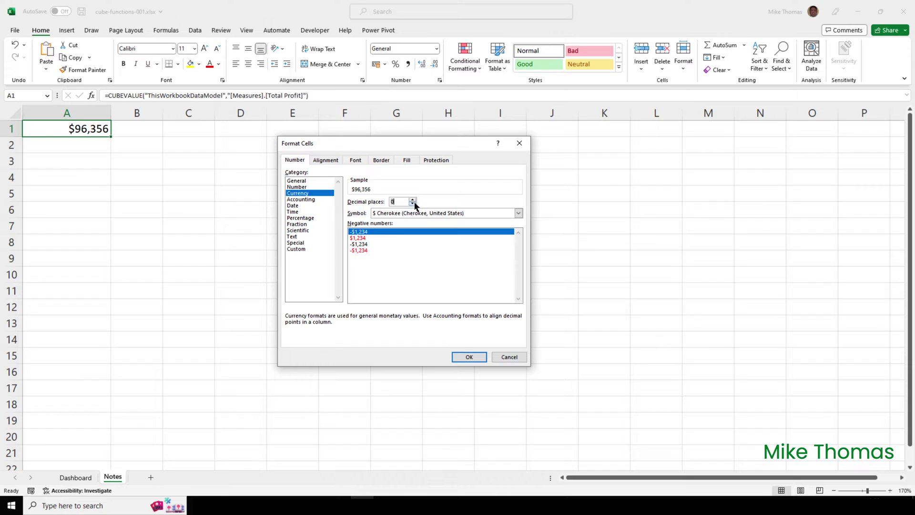
left_click(468, 356)
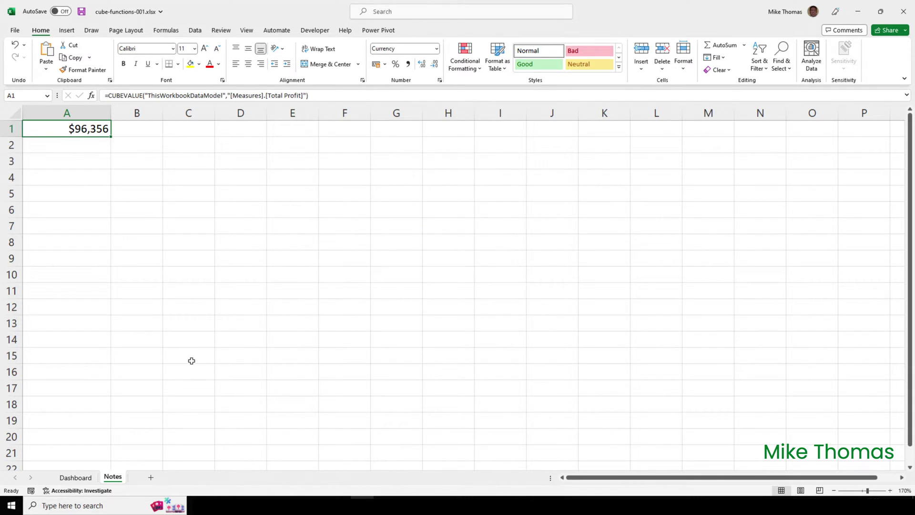
left_click(83, 478)
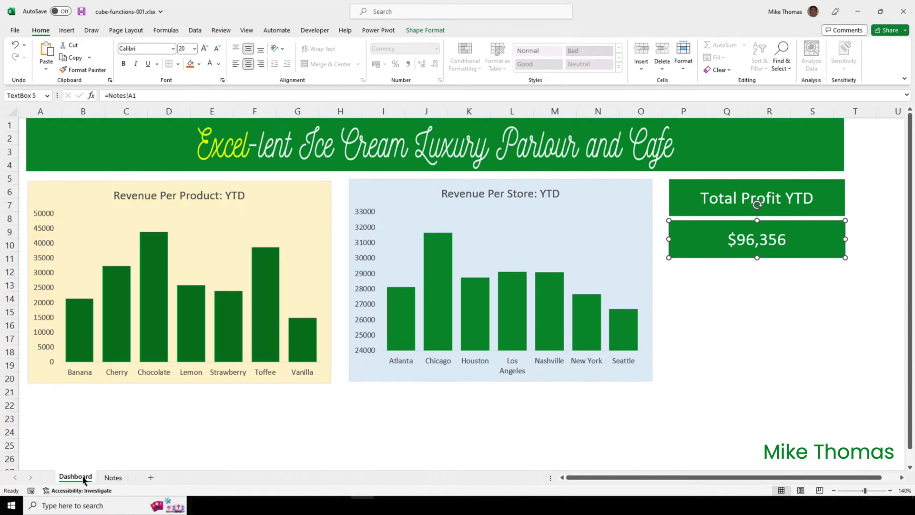
Hide the Notes sheet so only the Dashboard tab remains.
right_click(112, 478)
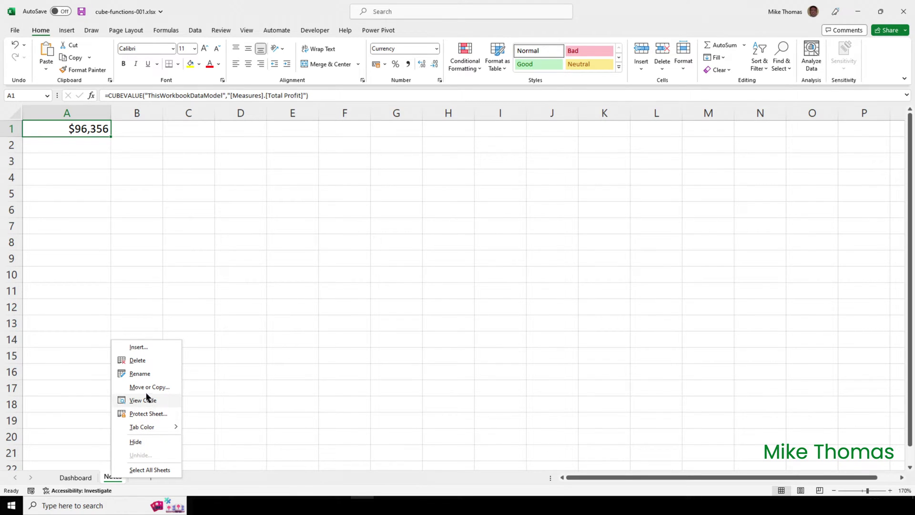
left_click(143, 446)
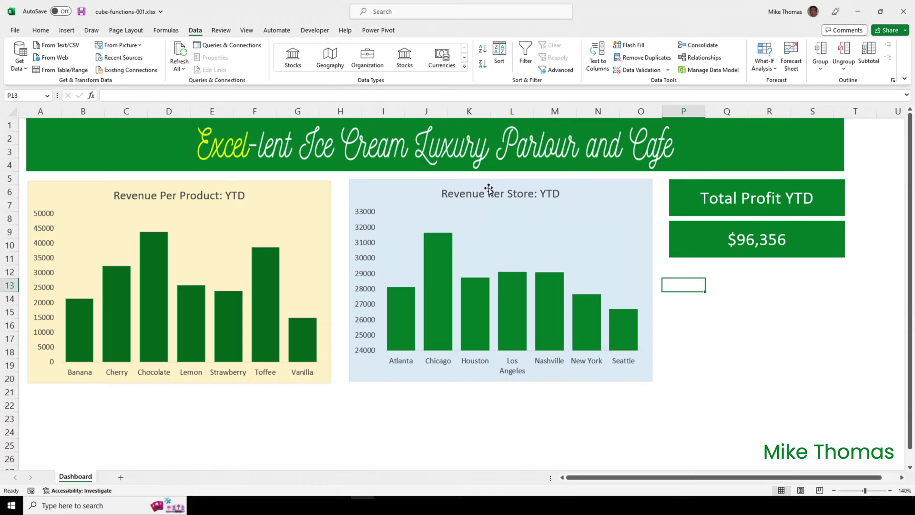